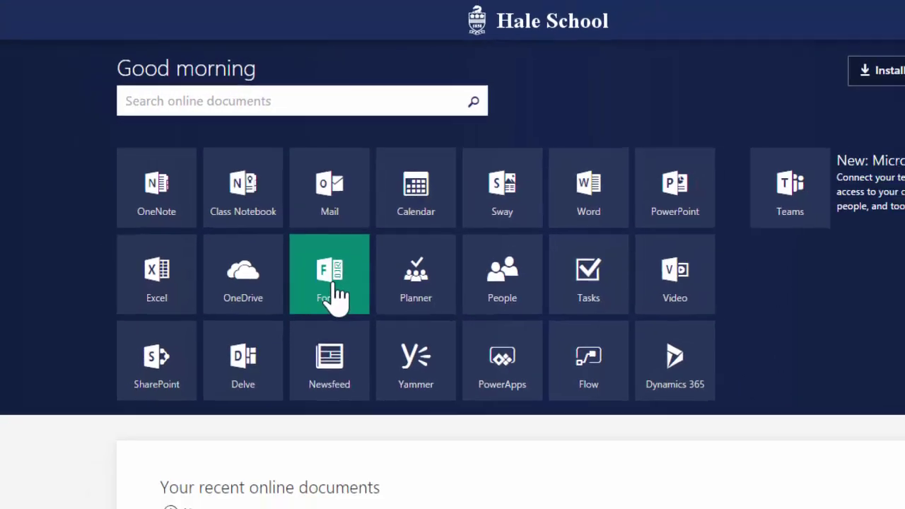
# Open Microsoft Forms, start a blank form, and title it 'Sample Form'
pyautogui.click(347, 329)
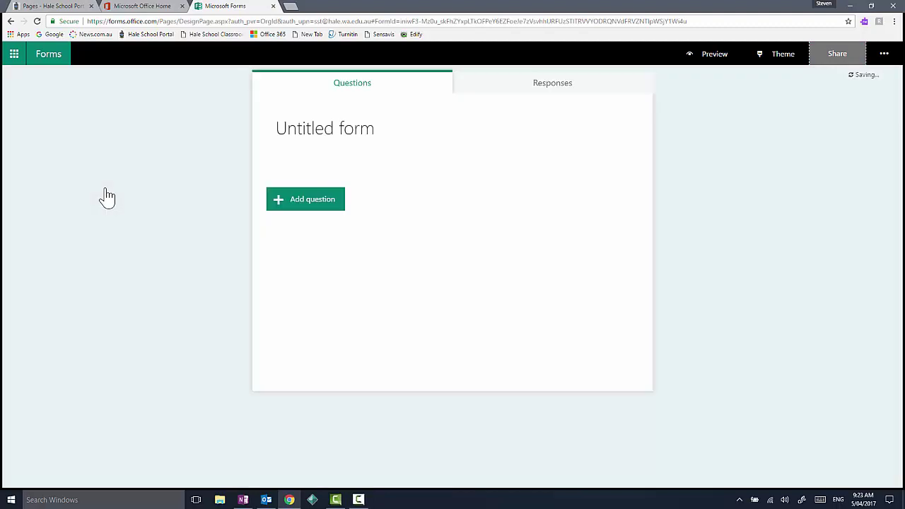
pyautogui.click(318, 141)
pyautogui.write('Sa')
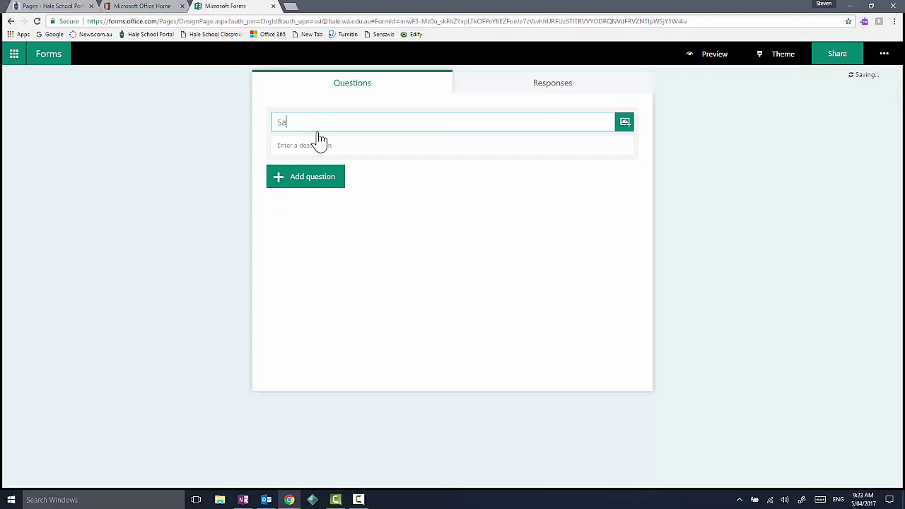
pyautogui.click(343, 123)
pyautogui.write('Sample Form')
pyautogui.click(338, 146)
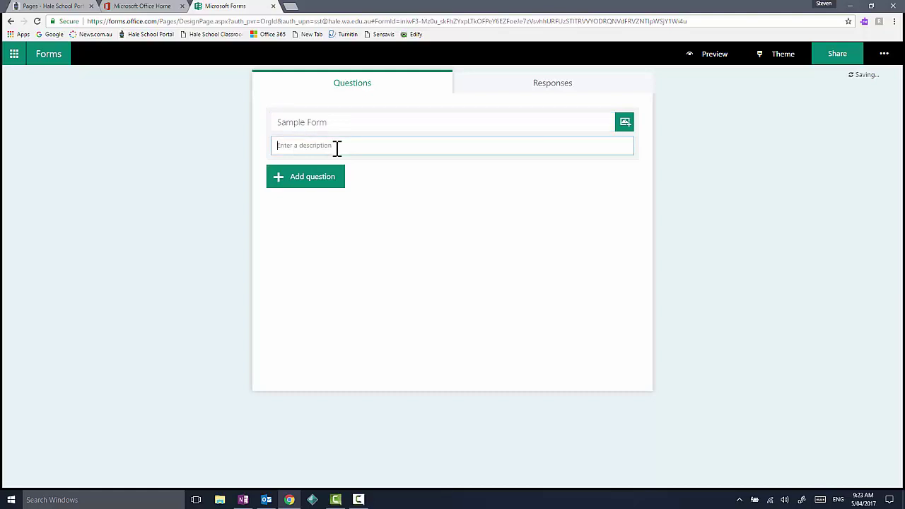
# Add a two-option choice question, then a long-answer text question kept below it
pyautogui.click(309, 182)
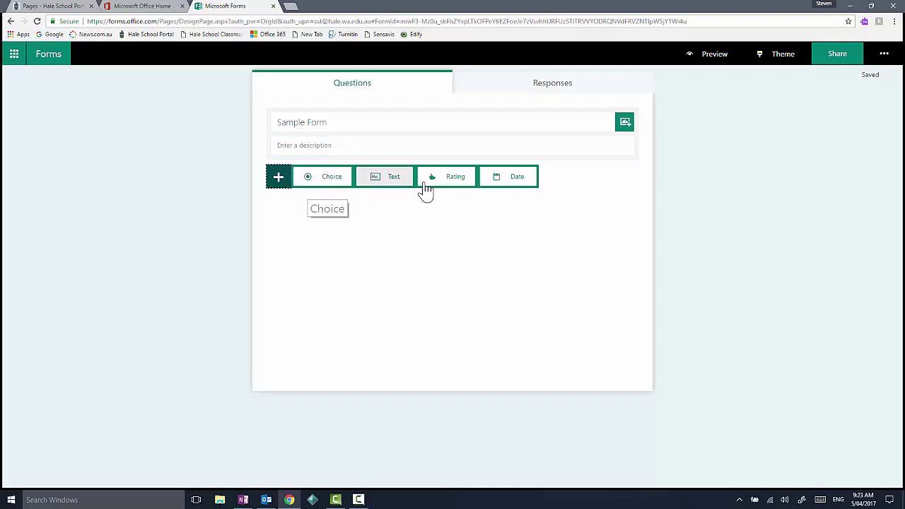
pyautogui.click(346, 185)
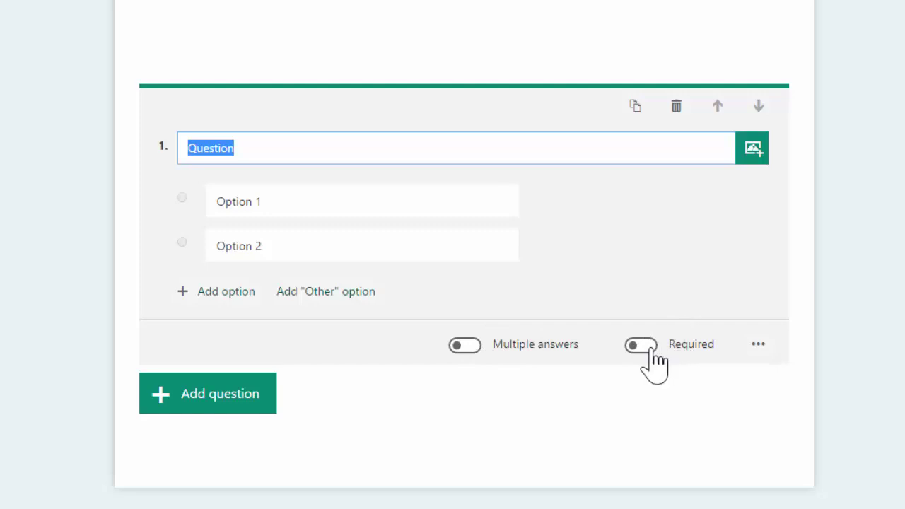
pyautogui.click(255, 396)
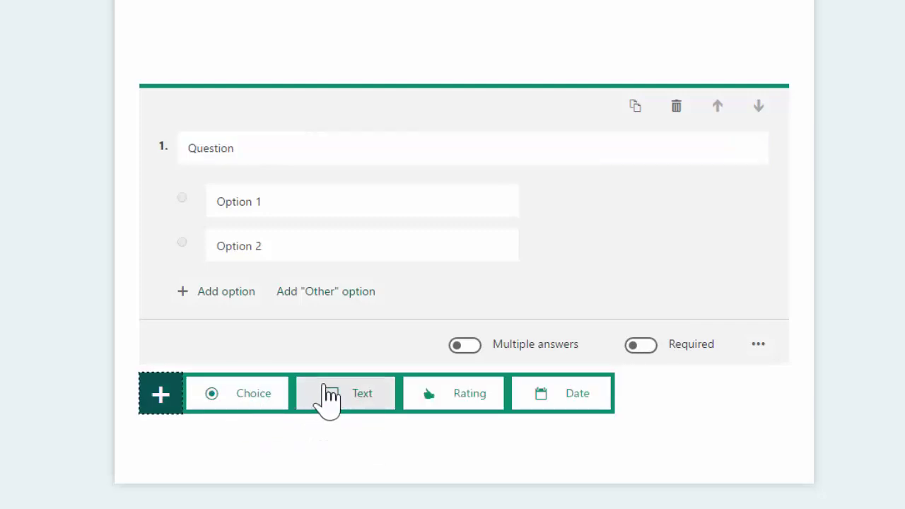
pyautogui.click(329, 396)
pyautogui.click(487, 407)
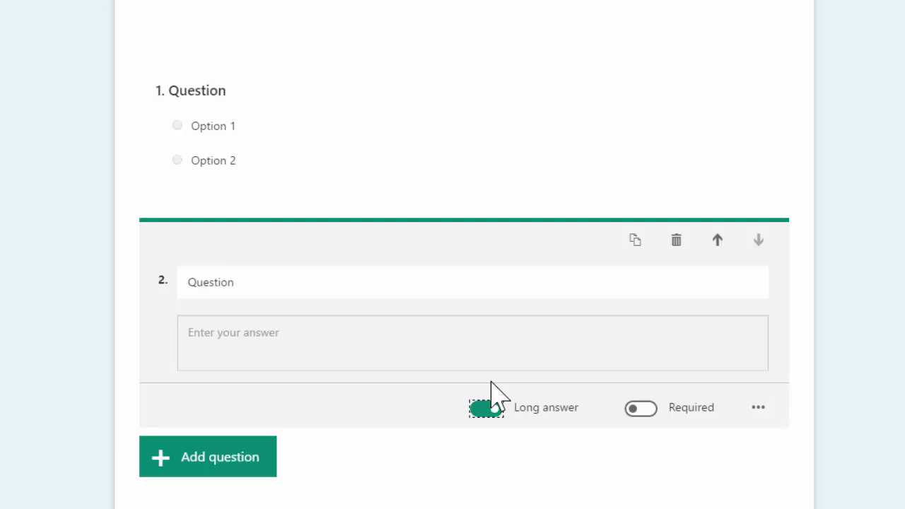
pyautogui.click(720, 243)
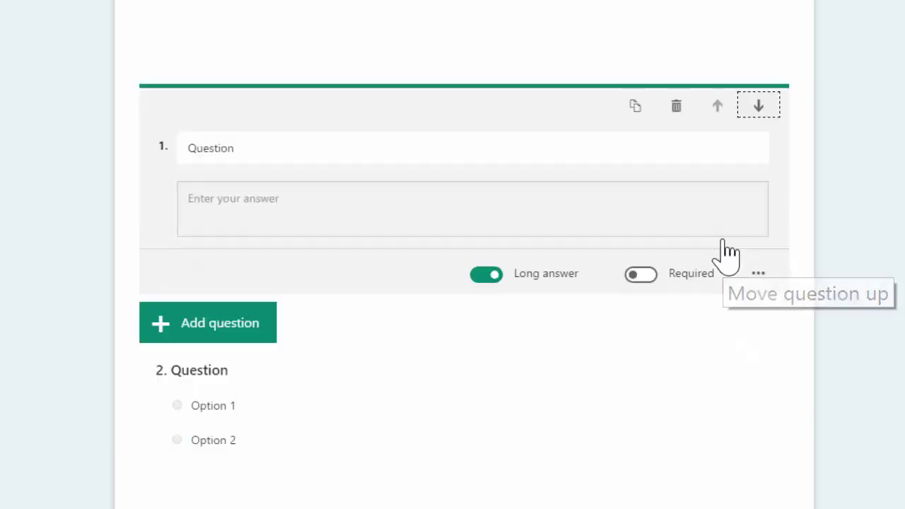
pyautogui.click(759, 106)
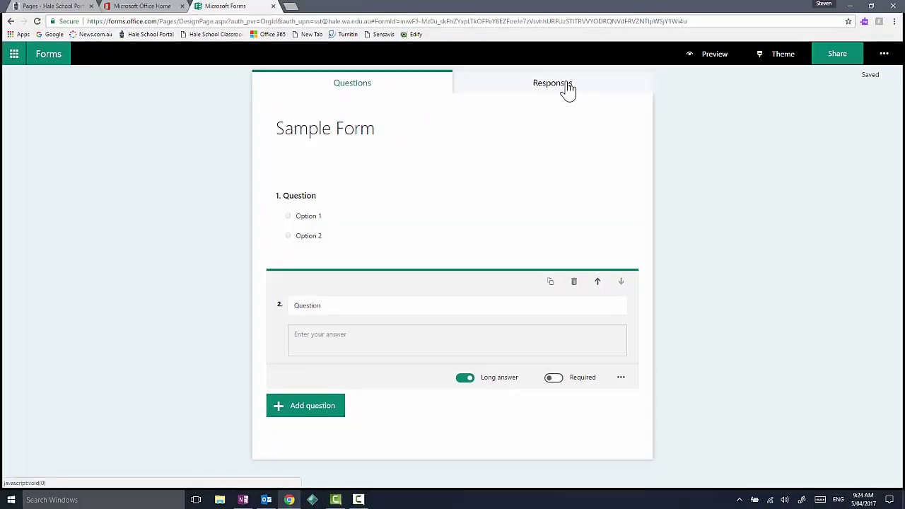
pyautogui.click(568, 91)
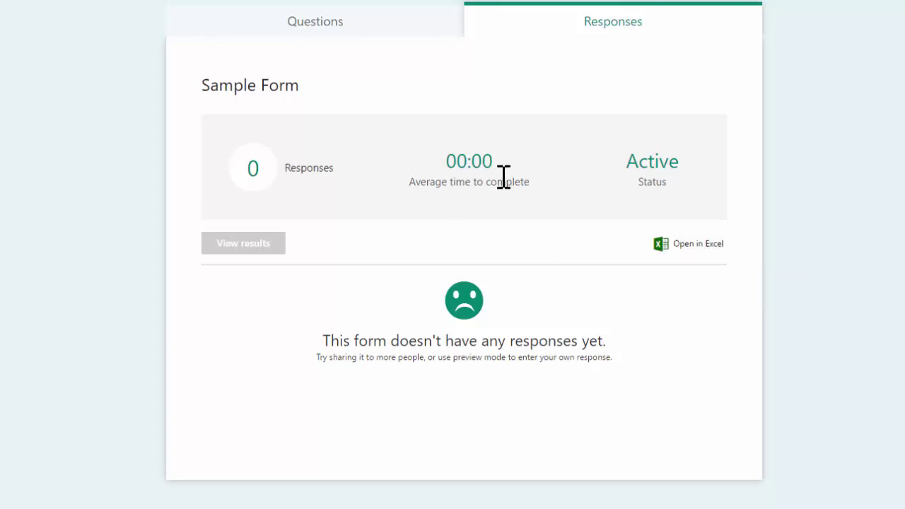
pyautogui.click(332, 34)
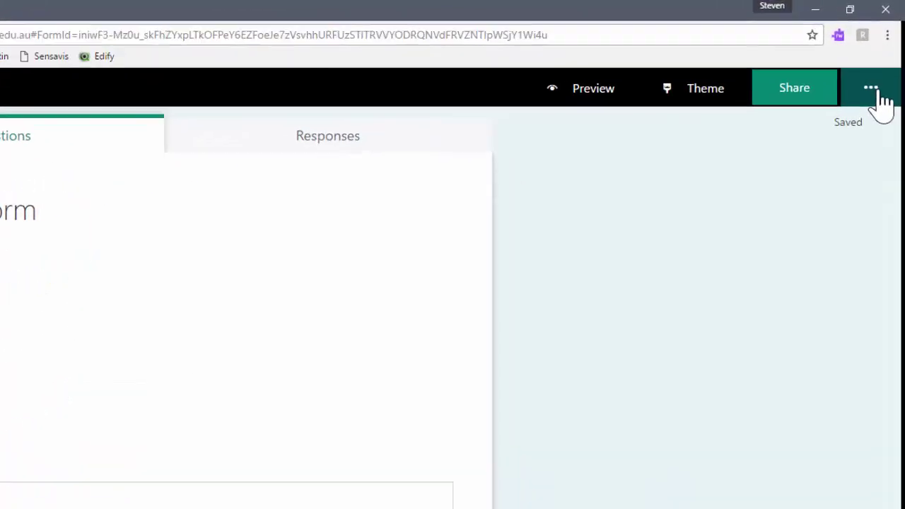
pyautogui.click(877, 93)
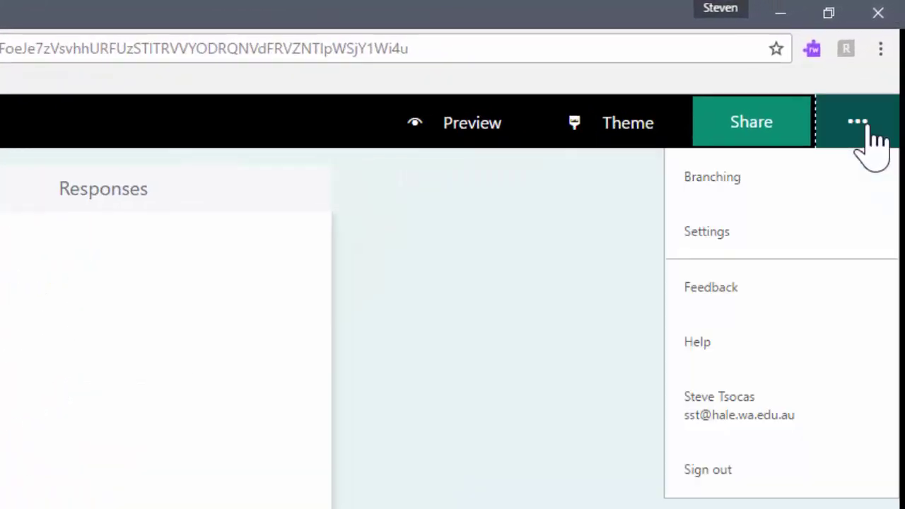
pyautogui.click(729, 190)
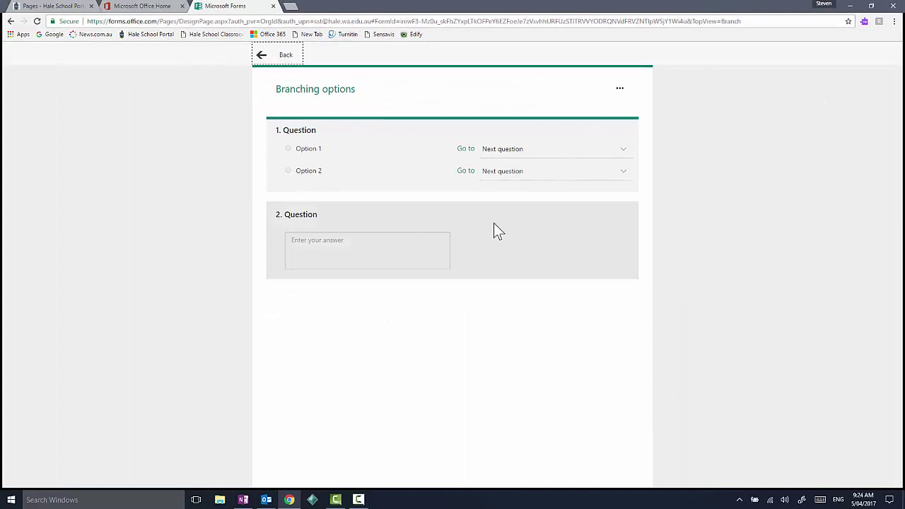
pyautogui.click(279, 56)
pyautogui.click(885, 55)
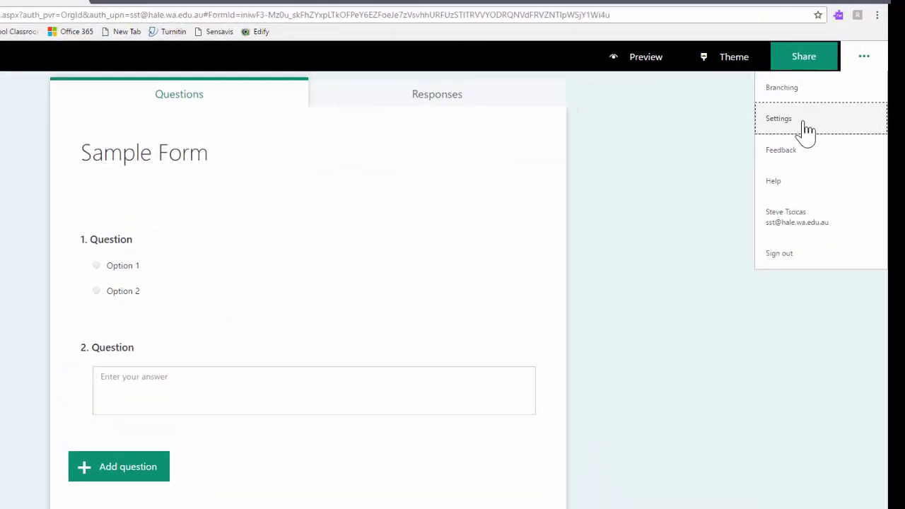
pyautogui.click(845, 104)
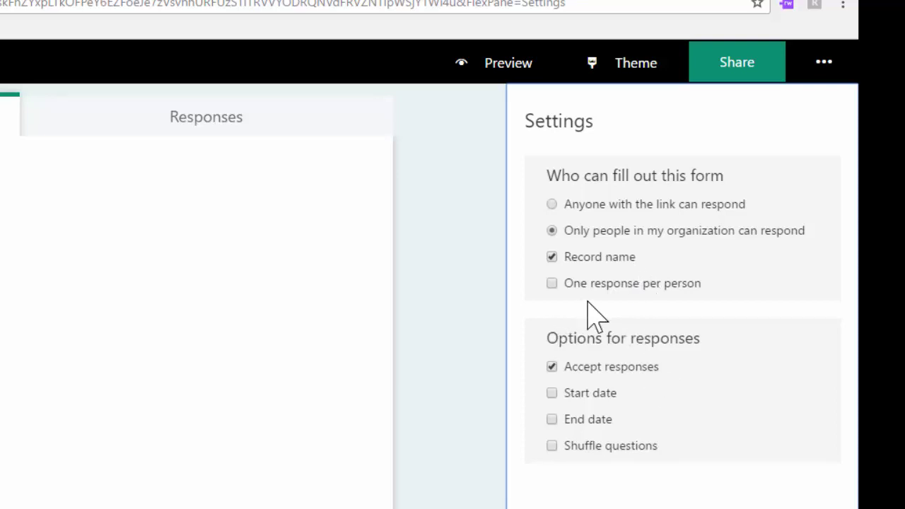
pyautogui.click(824, 64)
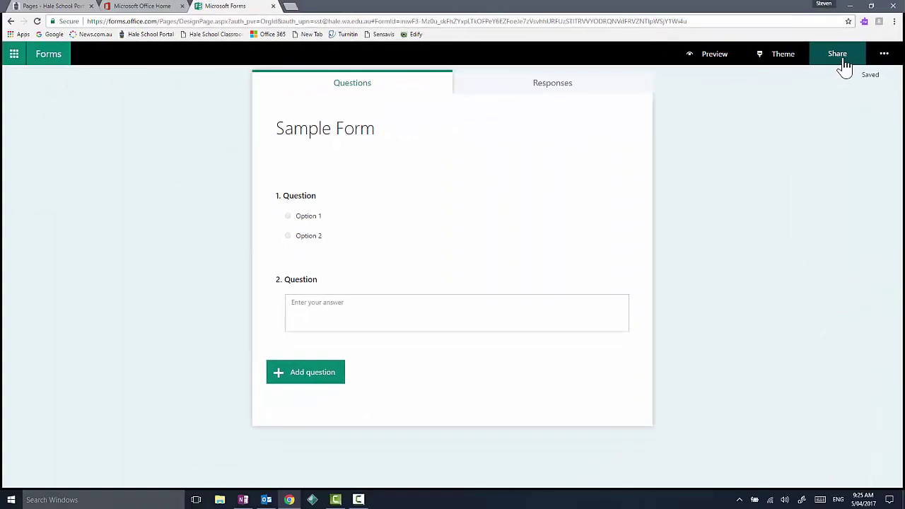
# Show Sample Form's sharing options and select the response link URL for copying
pyautogui.click(742, 67)
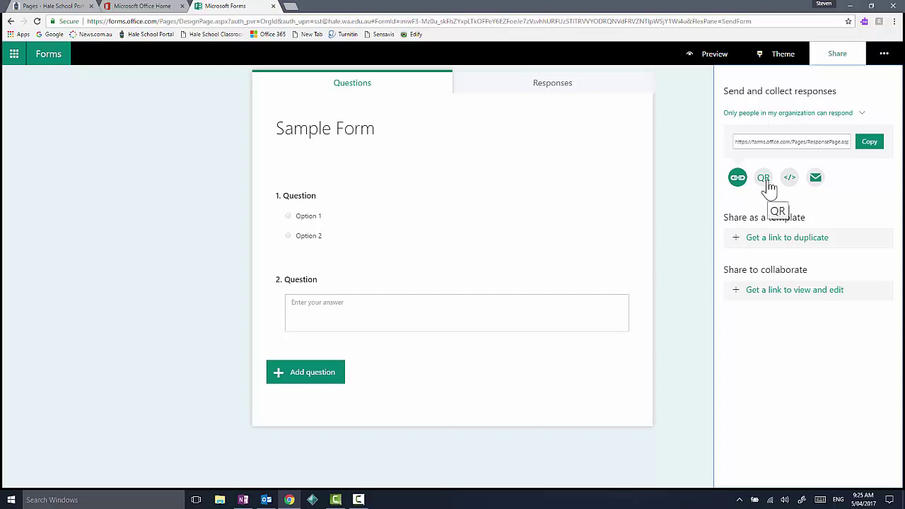
pyautogui.click(818, 142)
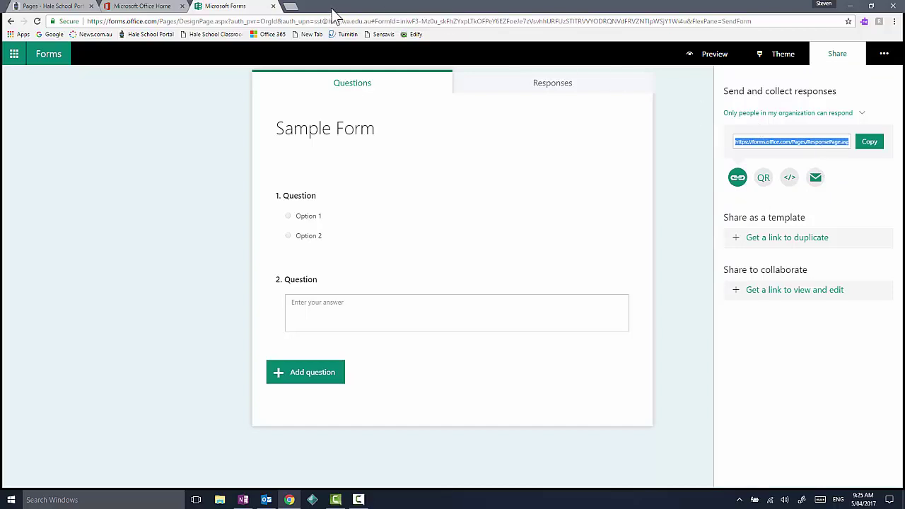
# Load the copied response link in a new tab and submit a response with Option 1
pyautogui.click(290, 6)
pyautogui.write('https://forms.office.com/Pages/ResponsePage.aspx?id=iniwF3-Mz0u_skFhZYxpLTOFPeY6EZFoeJe7zVsvhhURFUzSTITRVVYODRQNVdFRVZNTlpWSjY1Wi4u')
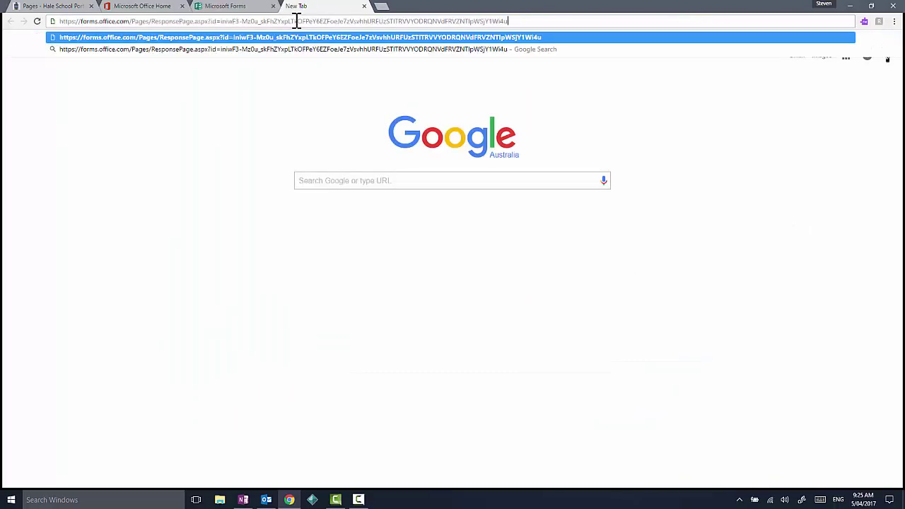
pyautogui.press('Return')
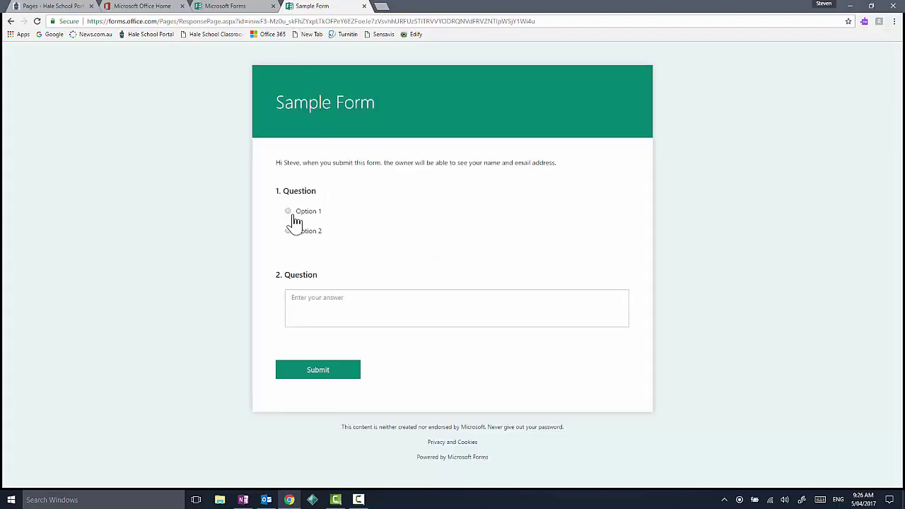
pyautogui.click(290, 212)
pyautogui.click(315, 369)
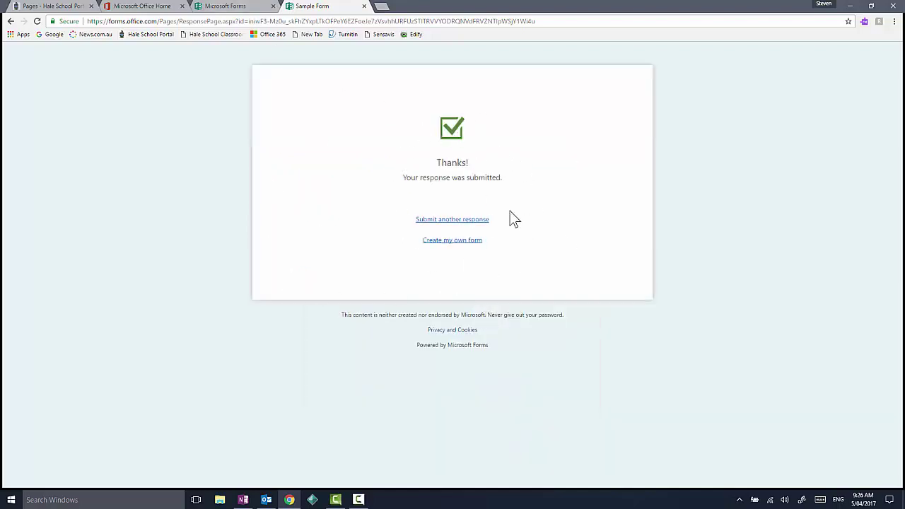
# Back in the designer showing 1 response, generate a view-and-edit collaboration link
pyautogui.click(244, 10)
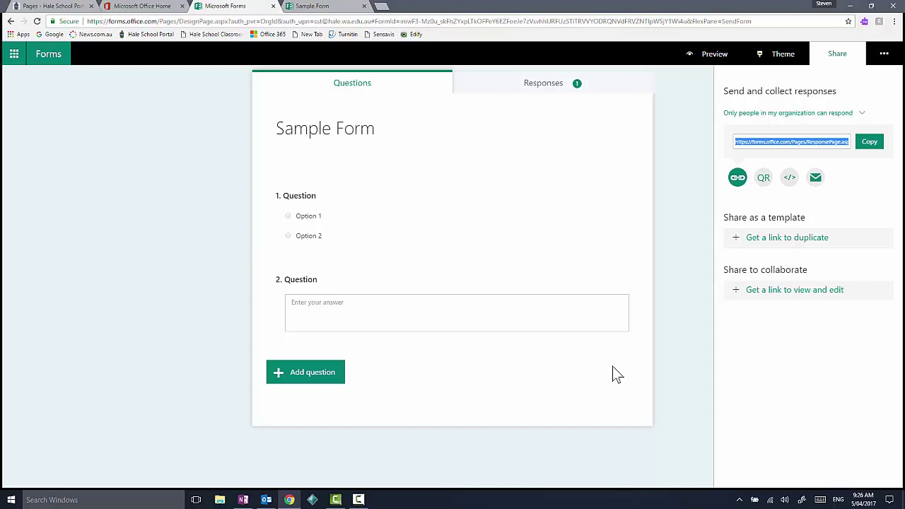
pyautogui.click(798, 300)
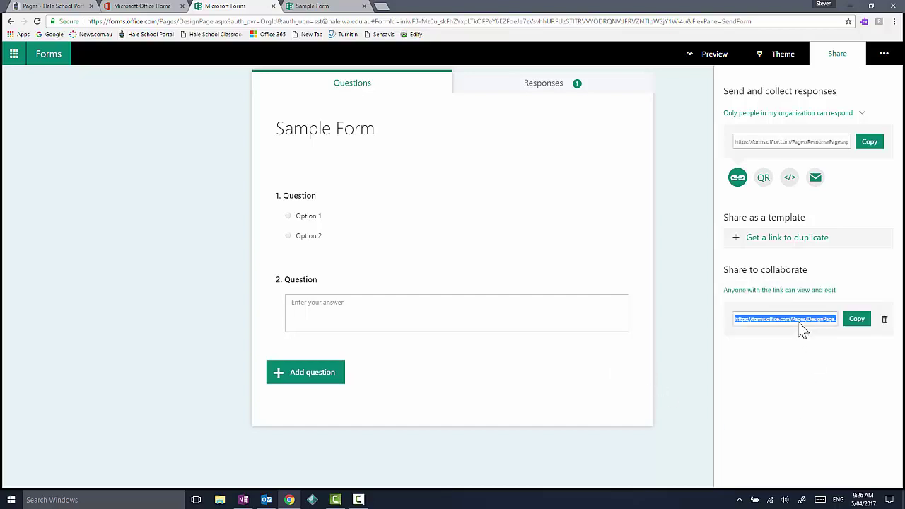